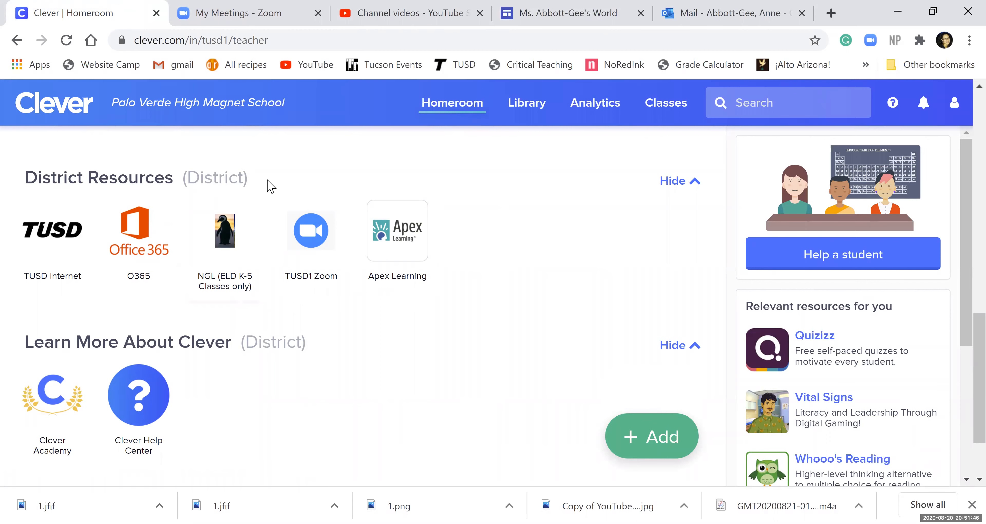
Open the Period2 Eng Language and Comp 1 notebook in OneNote by way of Office 365.
{"action": "left_click", "coordinate": [137, 255]}
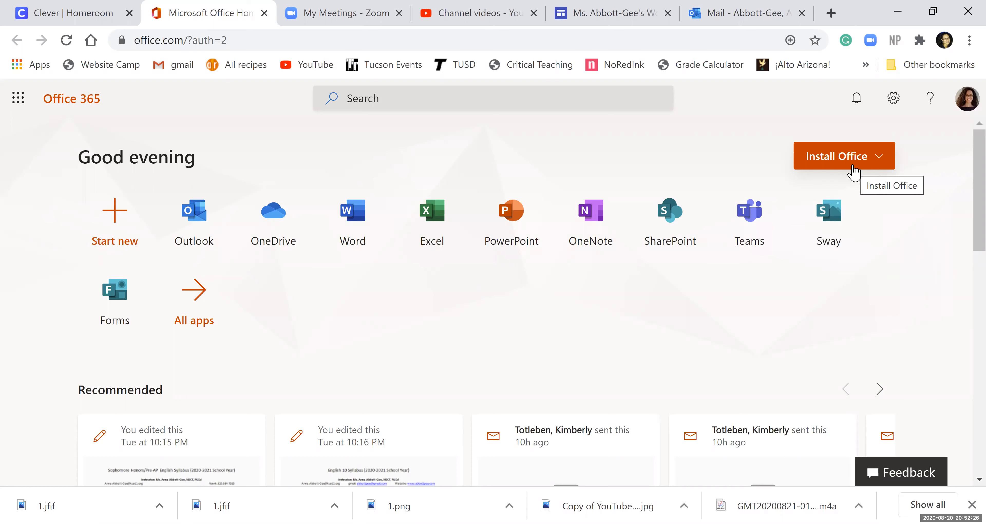
{"action": "left_click", "coordinate": [585, 229]}
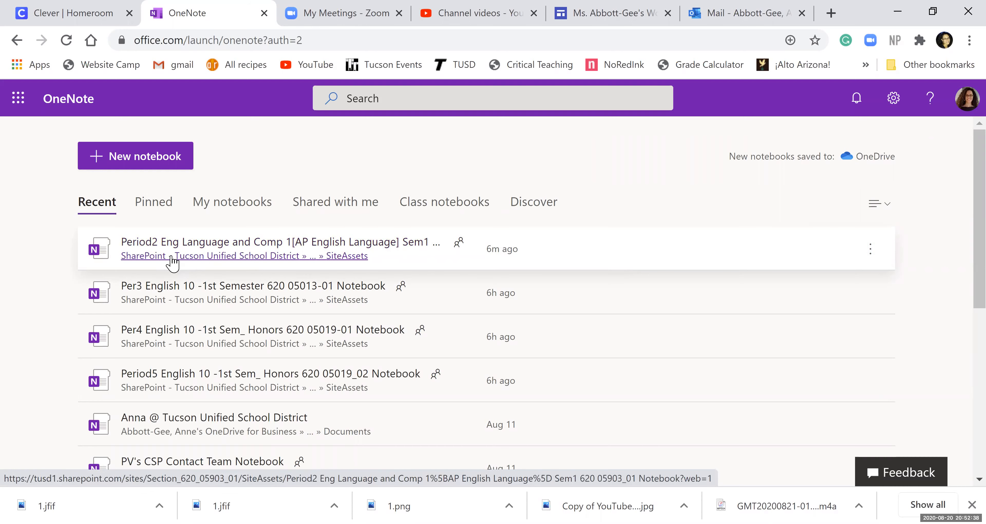
{"action": "left_click", "coordinate": [167, 245]}
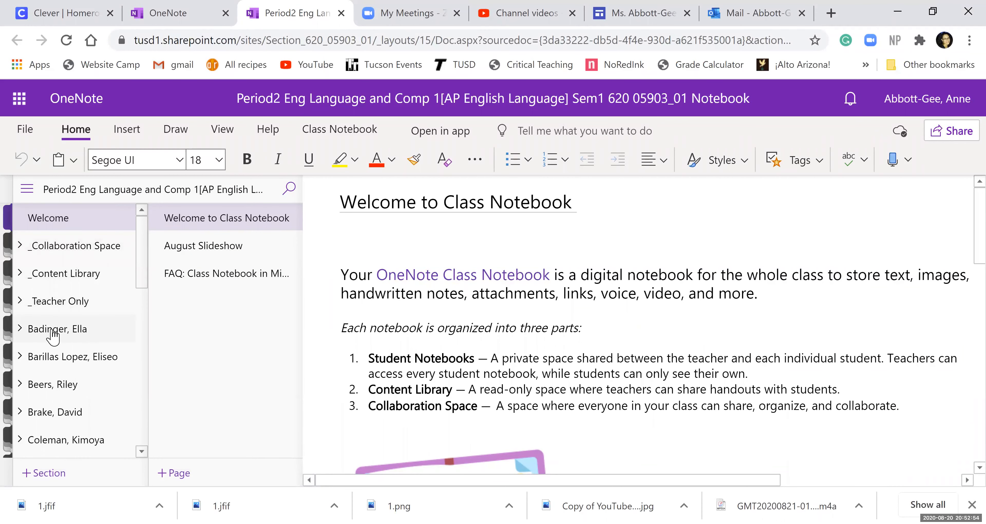
Expand the first student's notebook, look over its sections and view the August Slideshow page in Class Slideshow.
{"action": "scroll", "coordinate": [52, 334], "scroll_direction": "down", "scroll_amount": 2}
{"action": "left_click", "coordinate": [57, 258]}
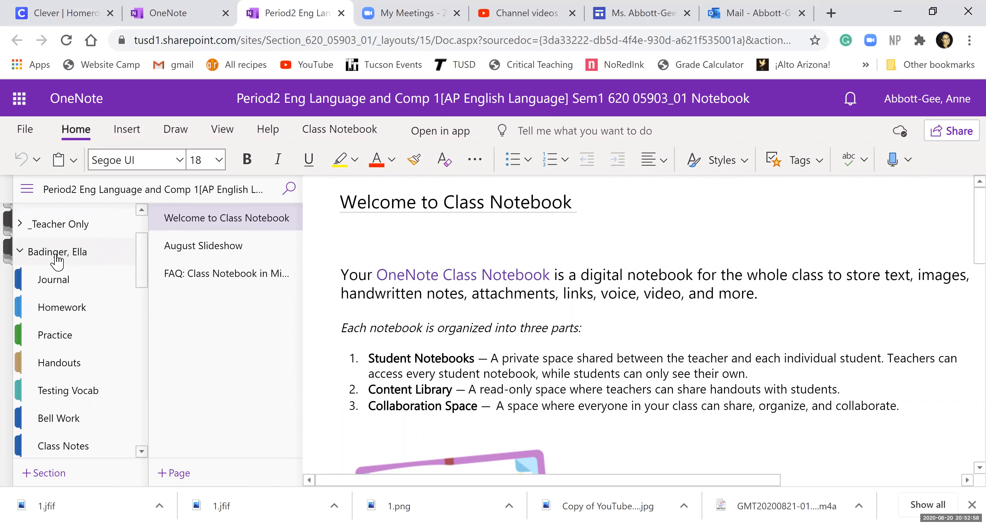
{"action": "scroll", "coordinate": [94, 337], "scroll_direction": "down", "scroll_amount": 2}
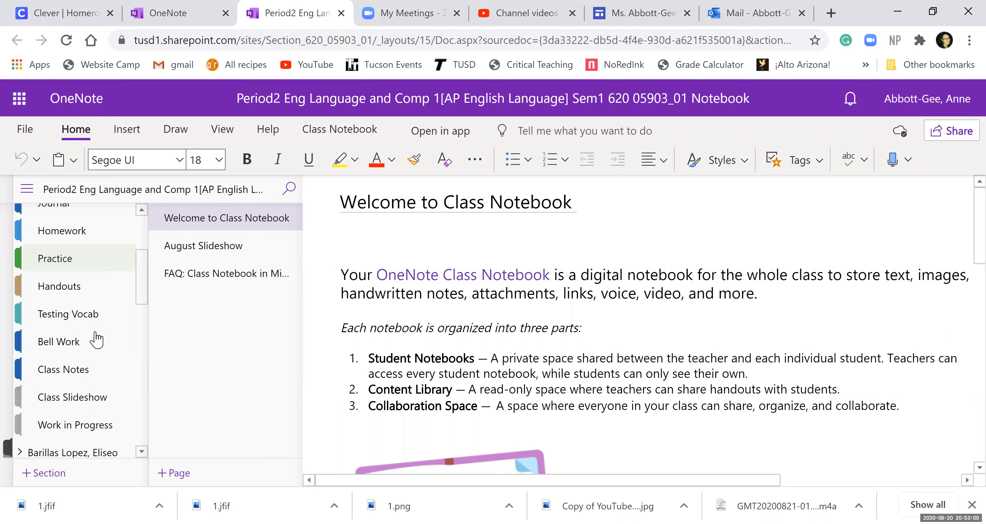
{"action": "scroll", "coordinate": [115, 302], "scroll_direction": "up", "scroll_amount": 2}
{"action": "scroll", "coordinate": [126, 272], "scroll_direction": "down", "scroll_amount": 1}
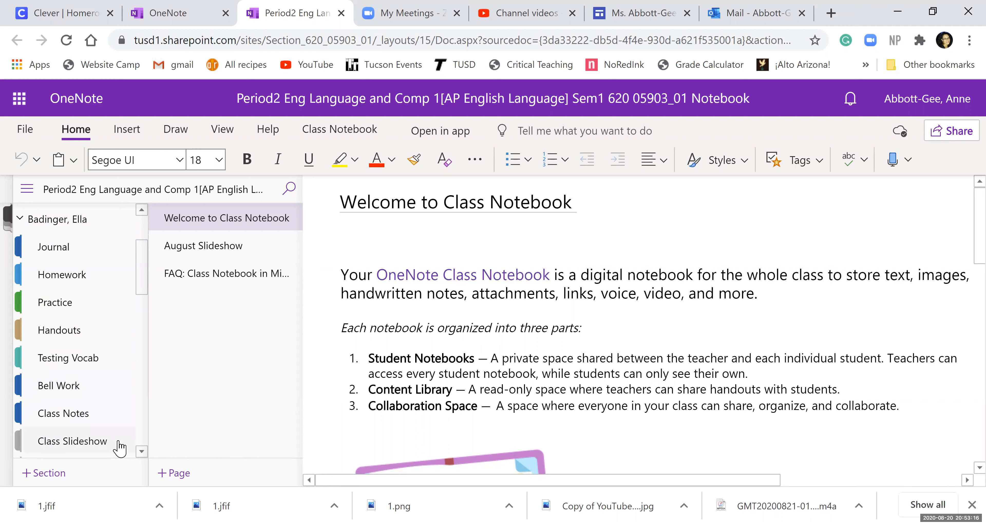
{"action": "left_click", "coordinate": [92, 445]}
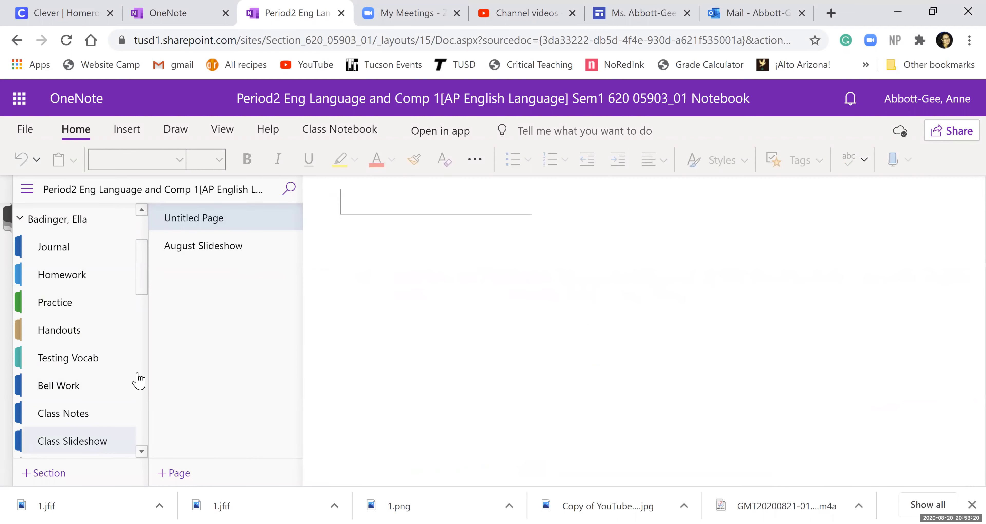
{"action": "left_click", "coordinate": [207, 247]}
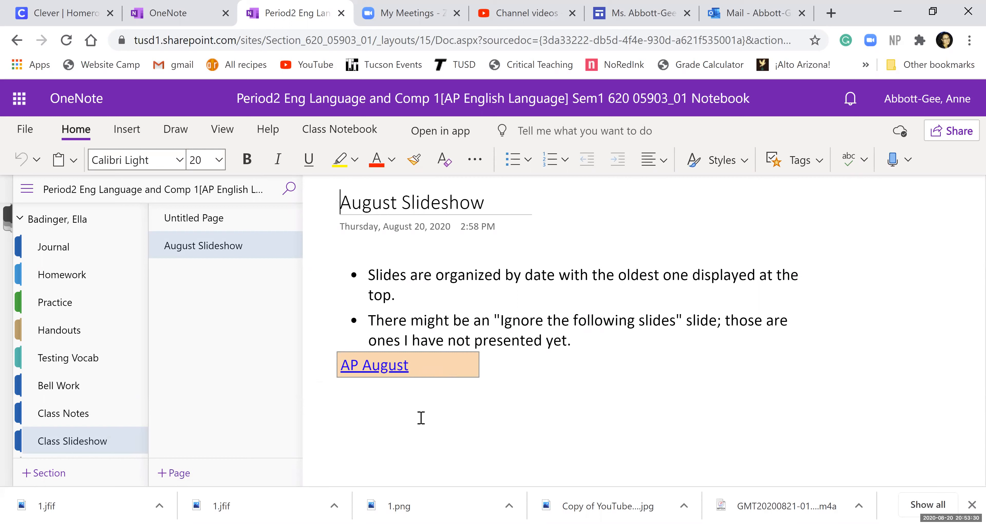
Add a page titled "Freewrite Homework" to the Work in Progress section of _Teacher Only.
{"action": "scroll", "coordinate": [46, 255], "scroll_direction": "up", "scroll_amount": 3}
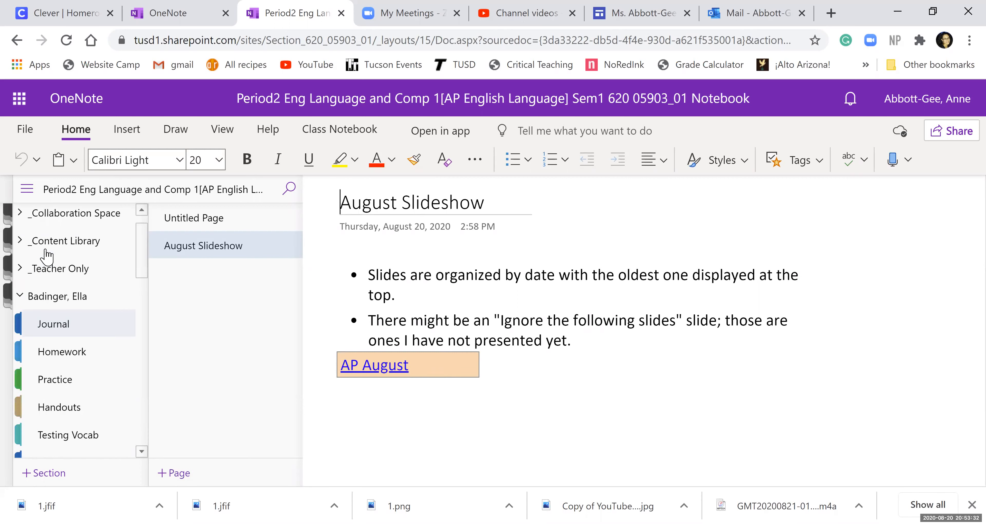
{"action": "left_click", "coordinate": [51, 305]}
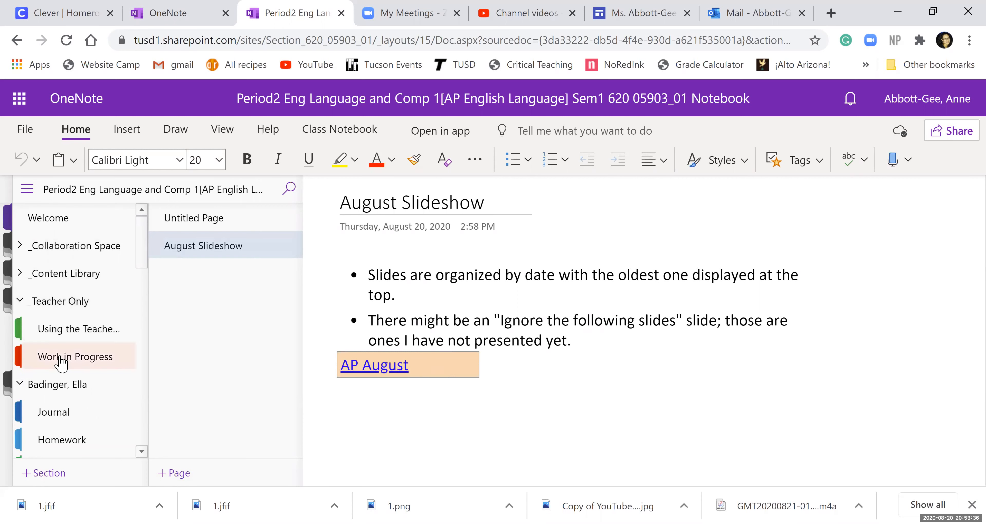
{"action": "left_click", "coordinate": [61, 361]}
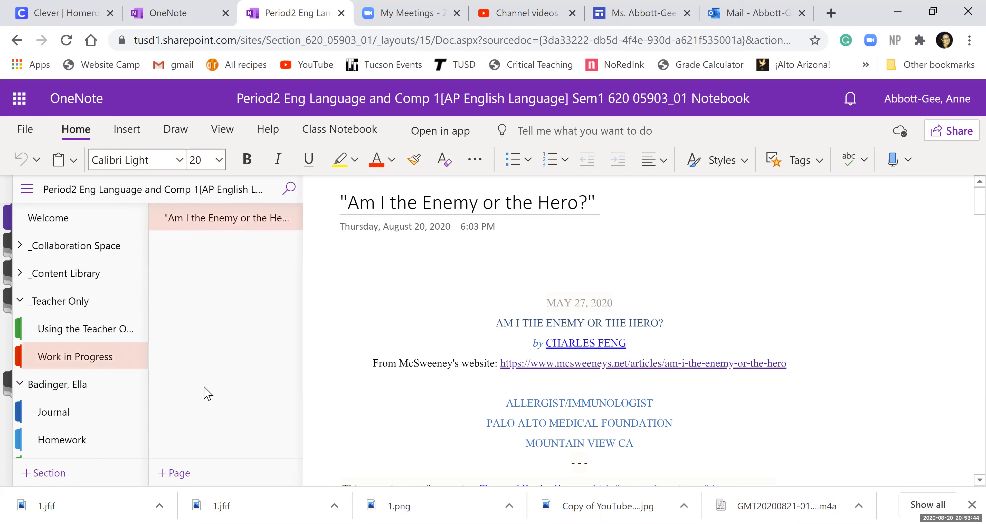
{"action": "left_click", "coordinate": [180, 473]}
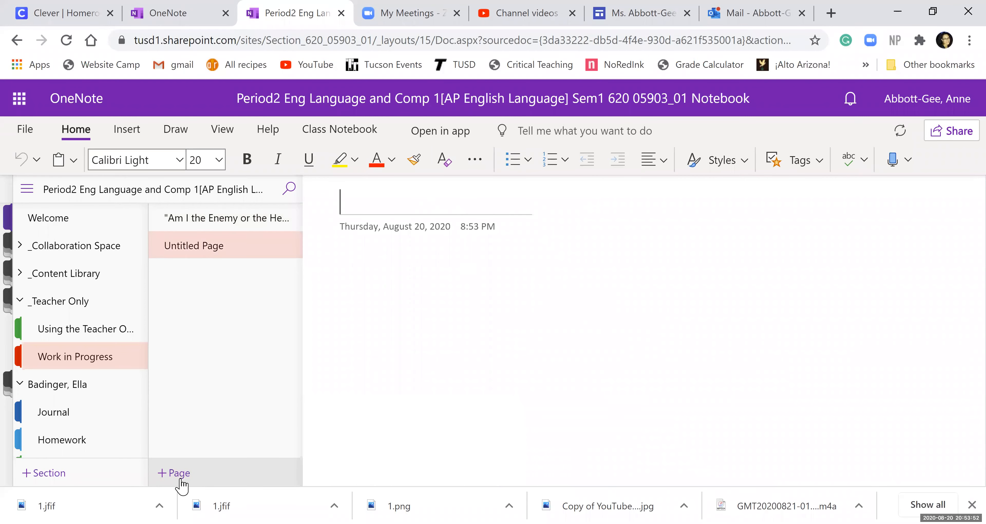
{"action": "type", "text": "Freewrite"}
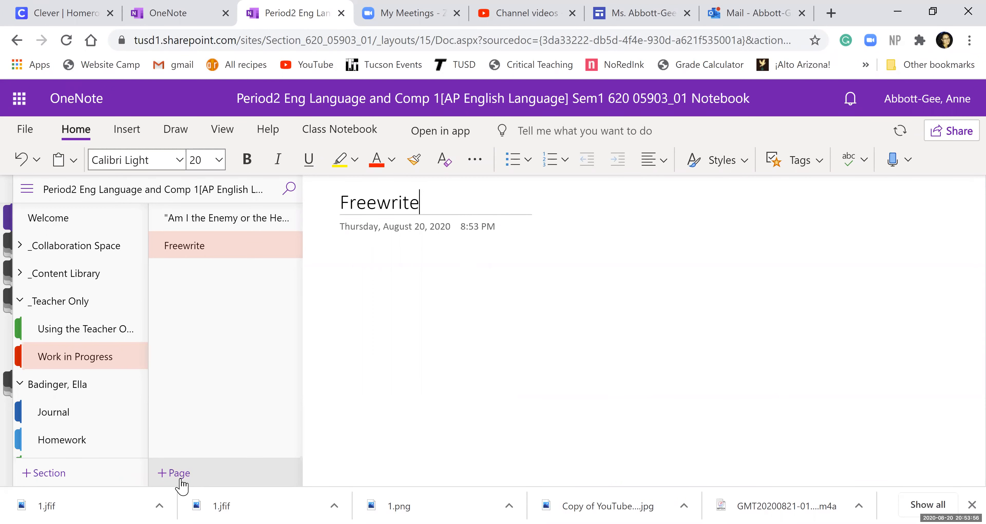
{"action": "type", "text": " Hom"}
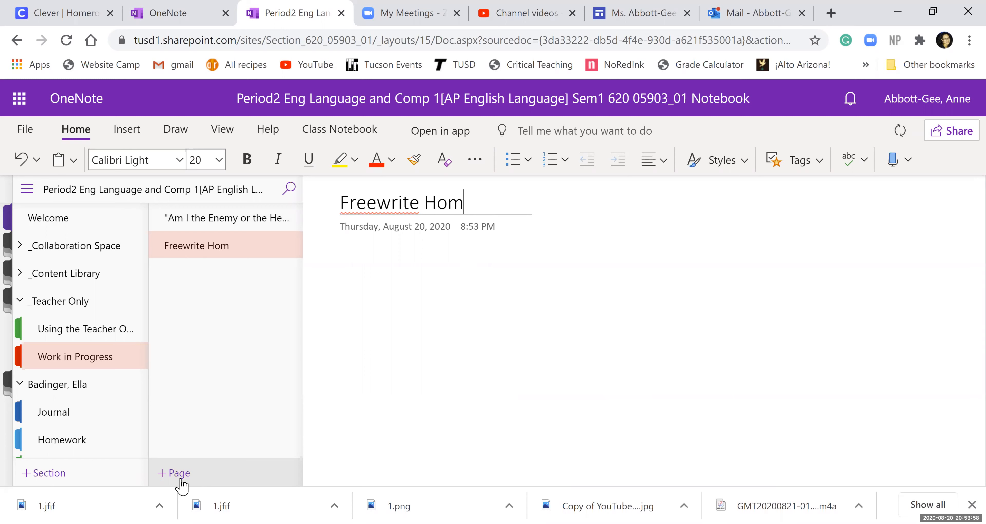
{"action": "type", "text": "ework"}
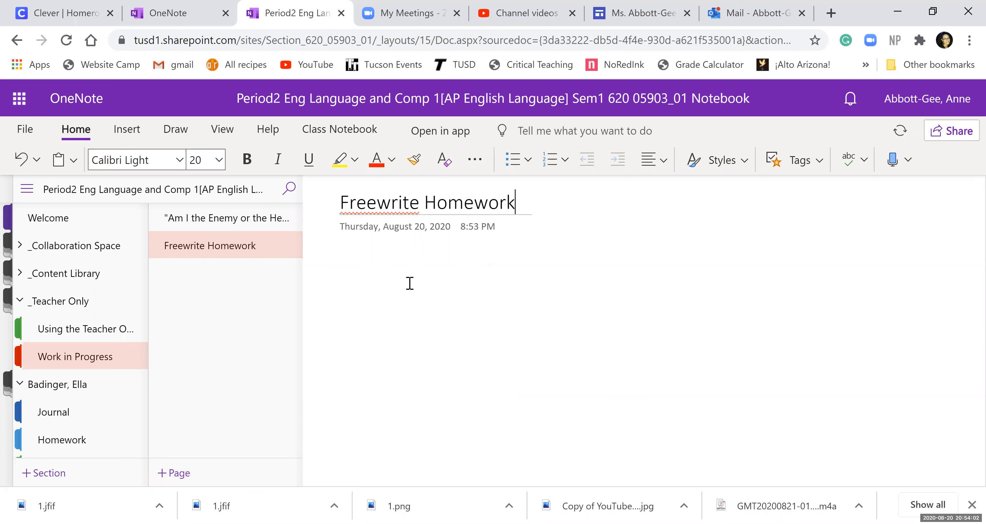
Correct the page title to "Free-Write Homework" and place the cursor in the page body.
{"action": "left_click", "coordinate": [391, 203]}
{"action": "key", "text": "BackSpace"}
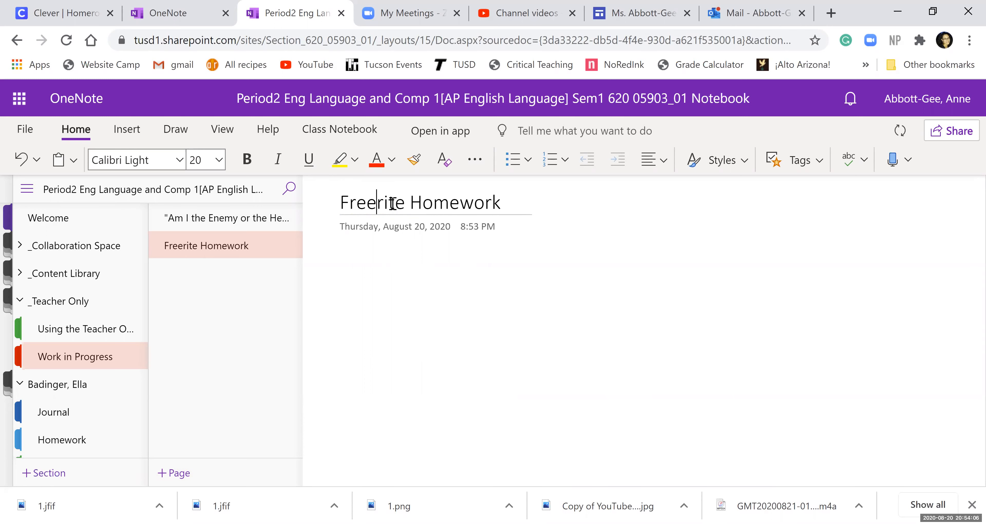
{"action": "type", "text": "-W"}
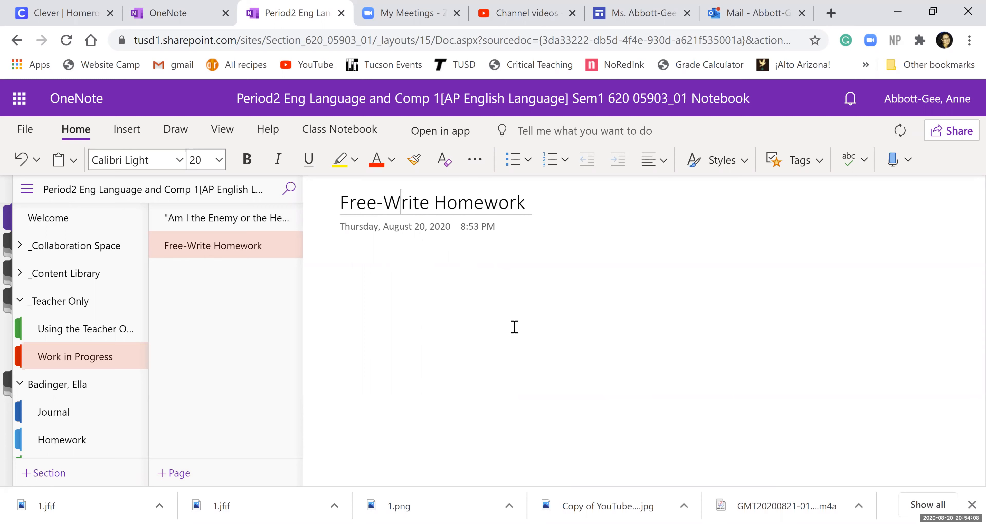
{"action": "key", "text": "Return"}
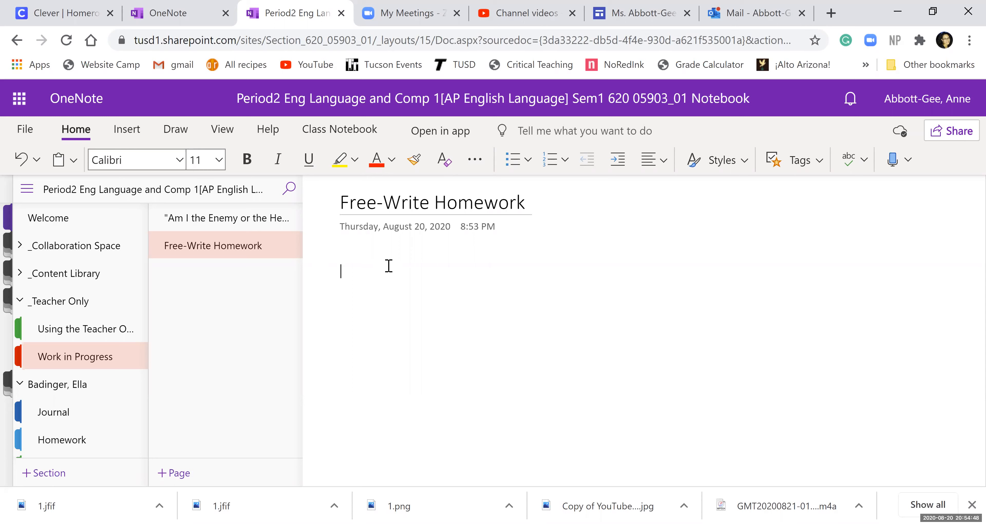
Dictate a paragraph starting "The best food I ever ate was probably the ossobuco at gusto", describing the dish, and stop dictation.
{"action": "left_click", "coordinate": [895, 163]}
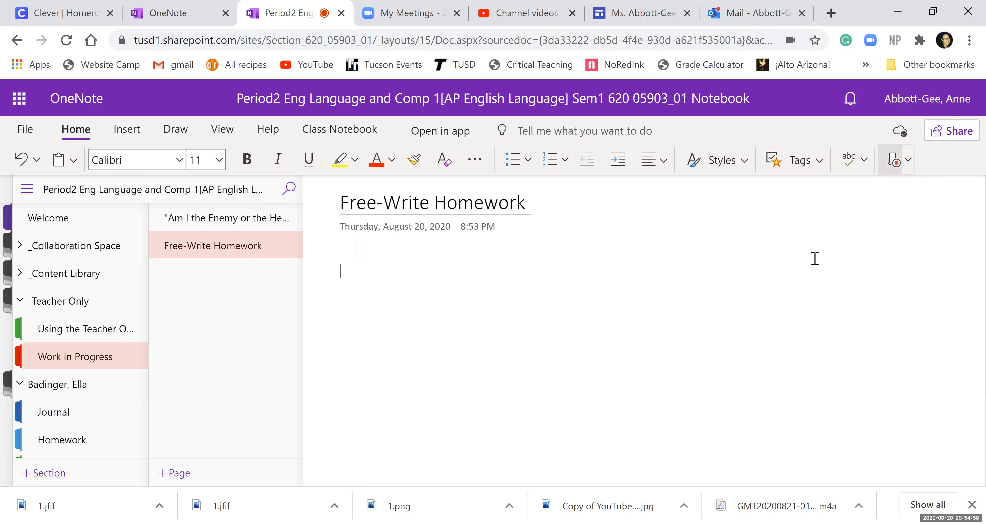
{"action": "type", "text": "best food I ever ate"}
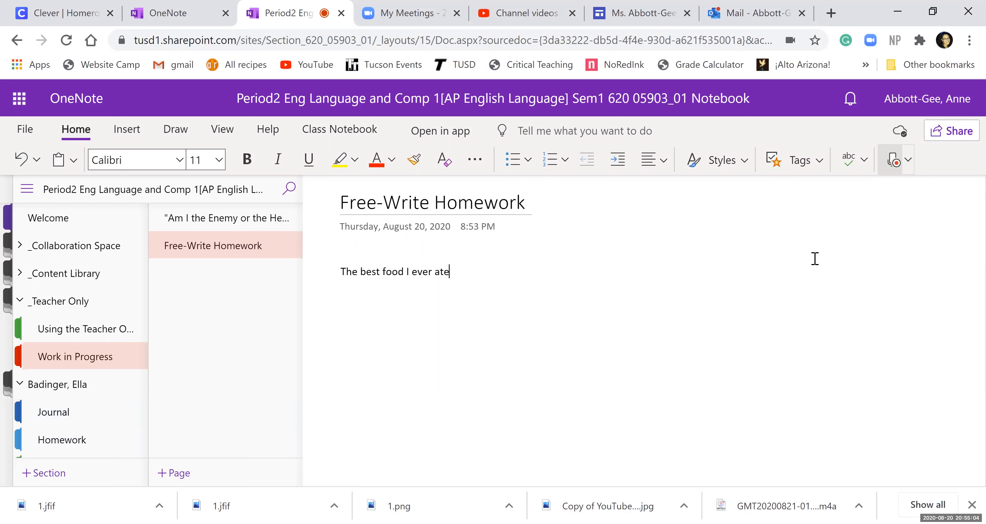
{"action": "type", "text": " was probably the ossobuco at gusto which is a restaurant up the street this is a famous famous italian dish by an old tucson family that has had restaurants here since i was little and also boco is a lamb dish but it's made like"}
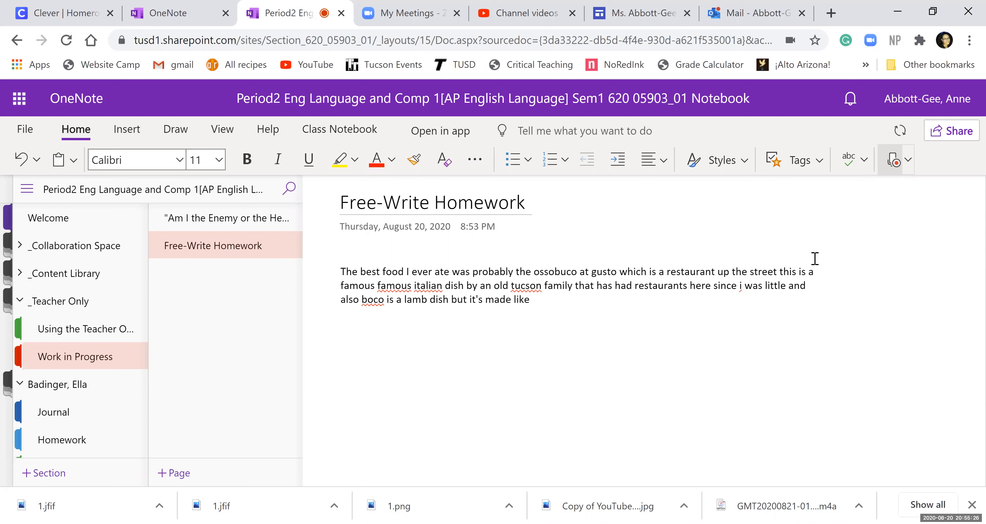
{"action": "type", "text": " pot roast and it has carrots it has"}
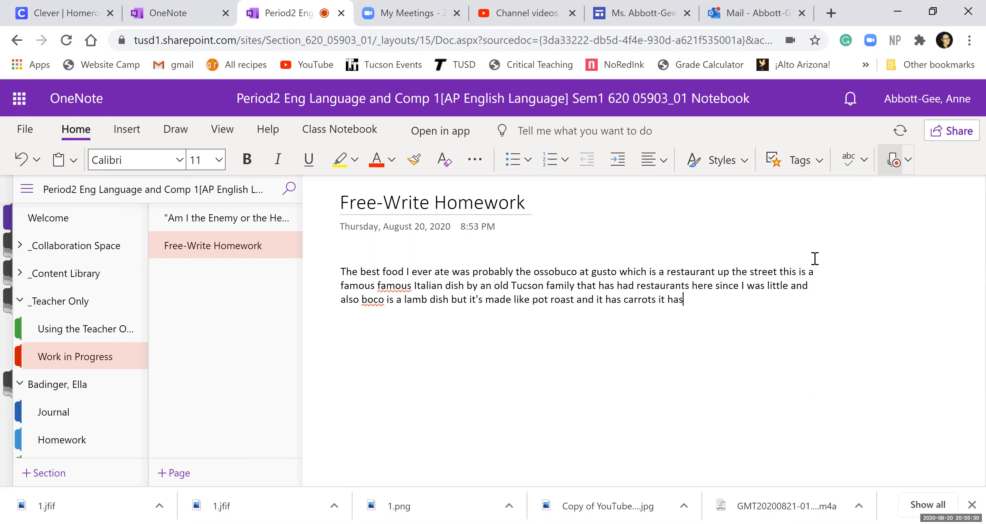
{"action": "type", "text": " like really rich it has lamb shank has everything that is really savory"}
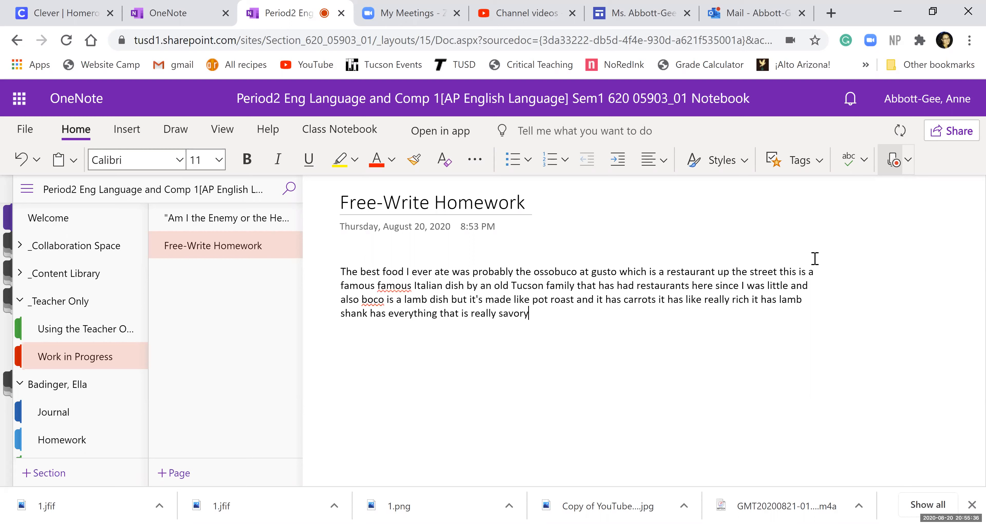
{"action": "type", "text": " and just delicious and it"}
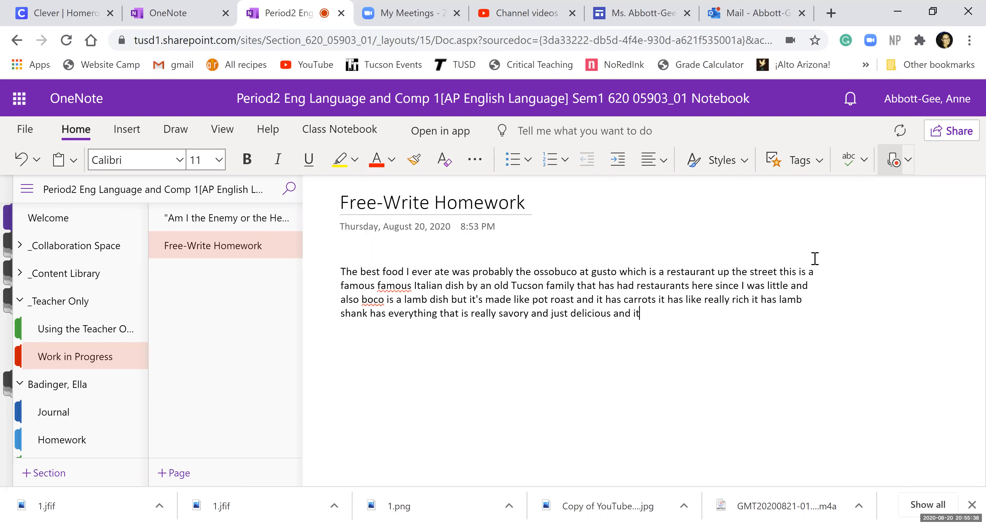
{"action": "type", "text": " just comes right off the"}
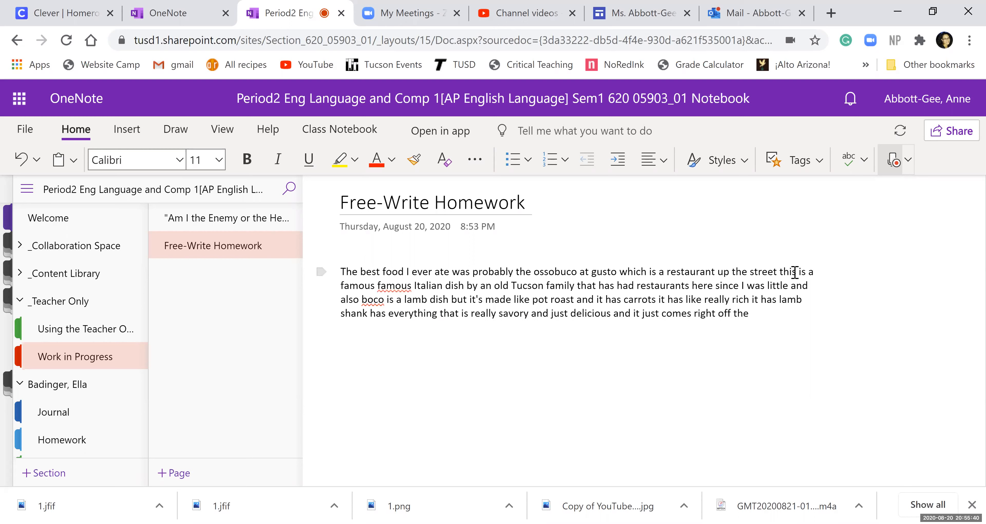
{"action": "type", "text": " bone alright so i'm going i'm"}
{"action": "left_click", "coordinate": [893, 169]}
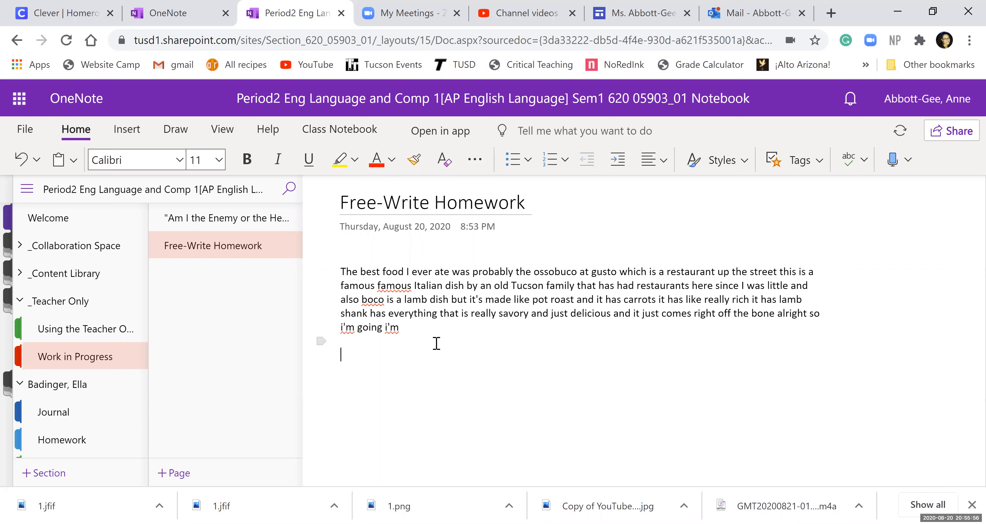
Dictate below it, with spoken punctuation, a sentence on the ossobuco at a restaurant up the street, and correct the restaurant's name to "Gusto".
{"action": "key", "text": "Return"}
{"action": "left_click", "coordinate": [893, 163]}
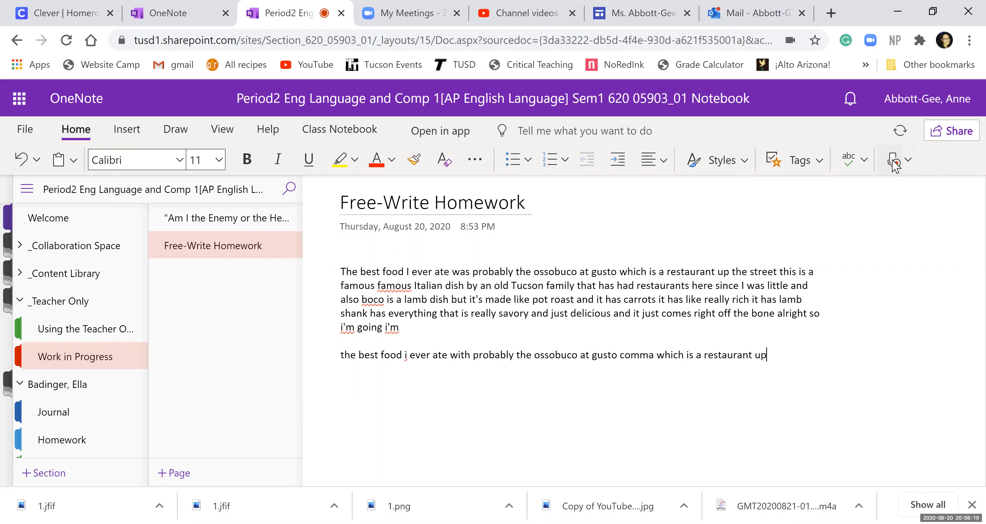
{"action": "left_click", "coordinate": [895, 163]}
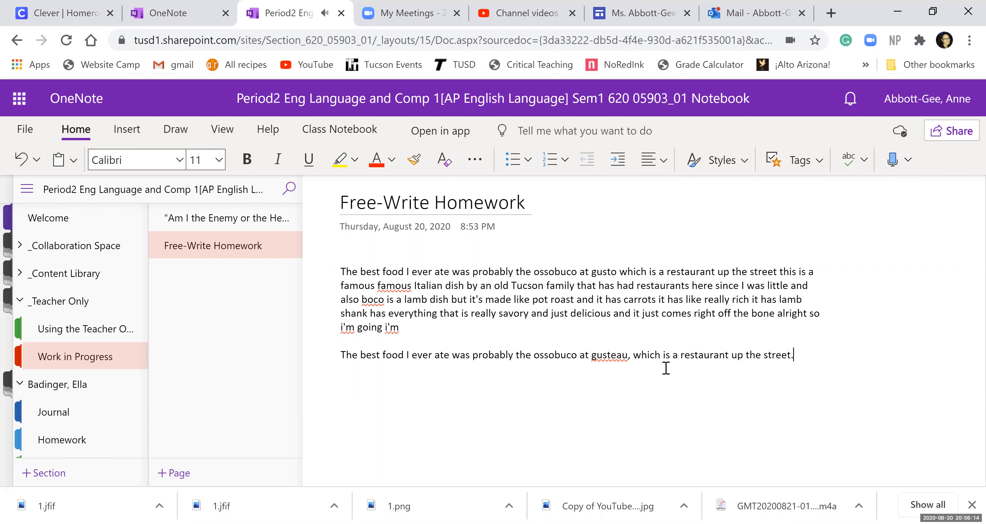
{"action": "left_click_drag", "start_coordinate": [628, 360], "coordinate": [589, 362]}
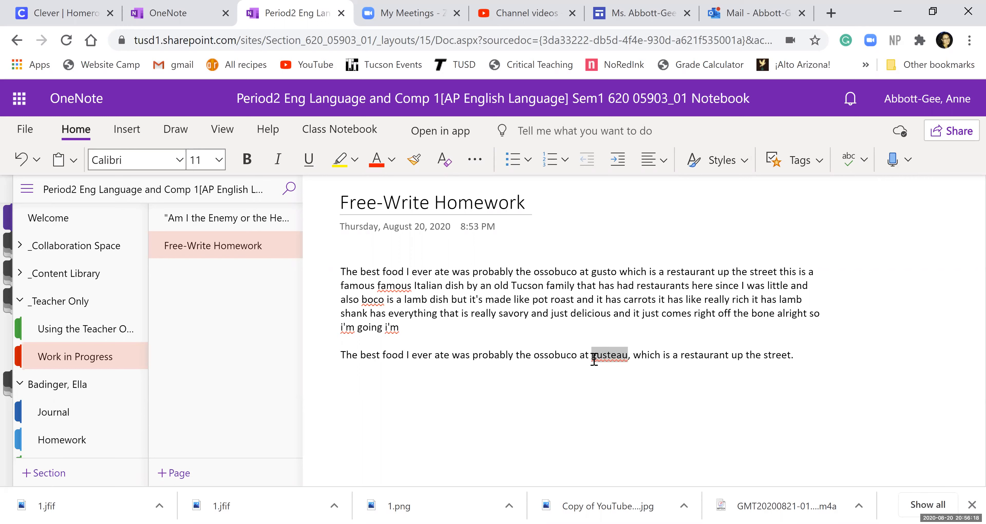
{"action": "type", "text": "Gusto"}
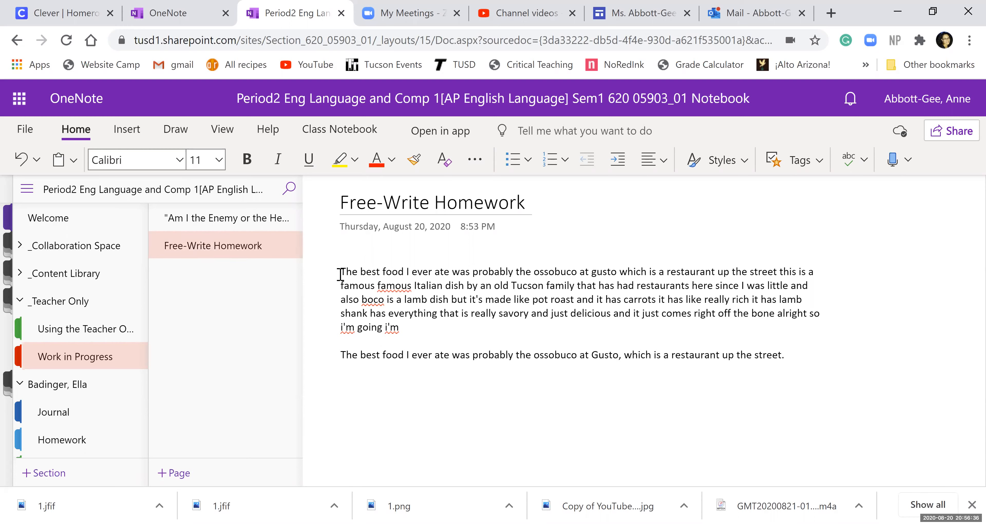
Permanently delete the Free-Write Homework page from the Work in Progress section.
{"action": "right_click", "coordinate": [226, 250]}
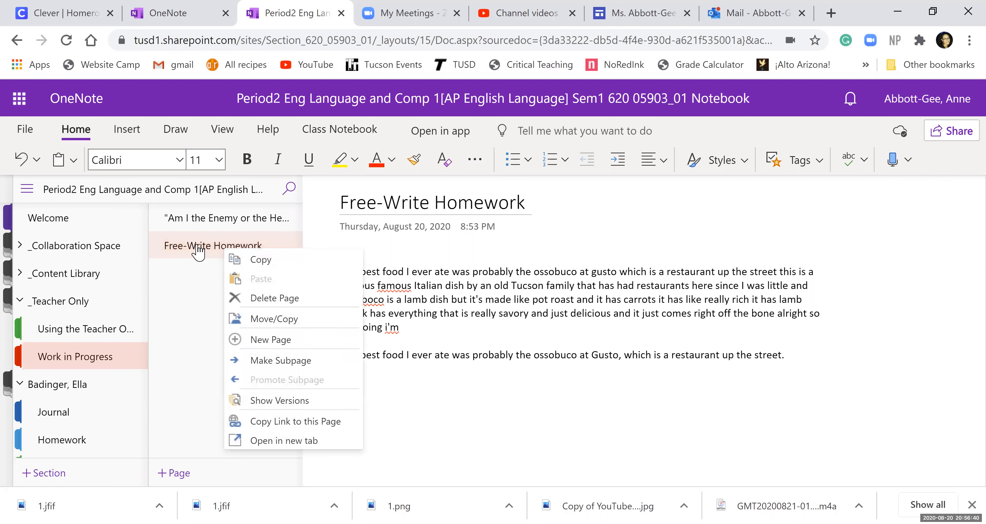
{"action": "left_click", "coordinate": [264, 300]}
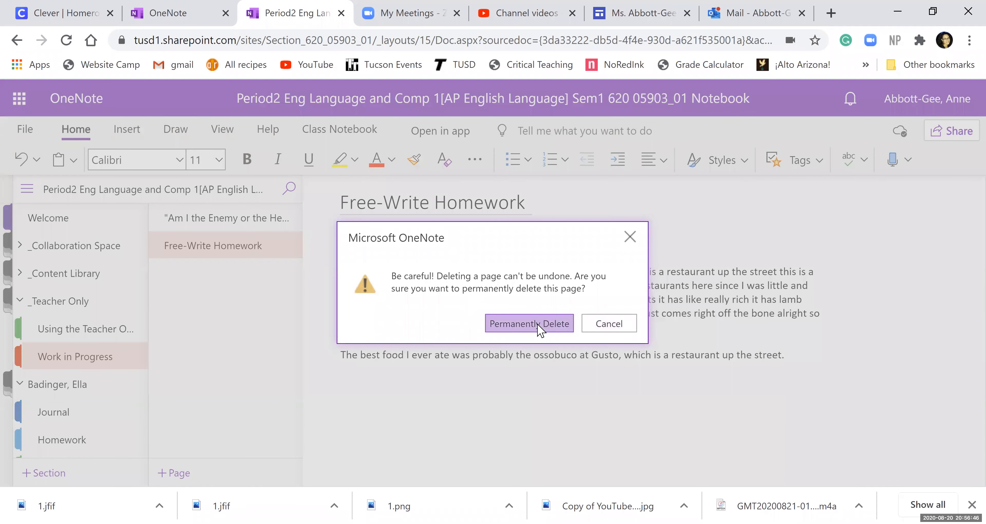
{"action": "left_click", "coordinate": [540, 330]}
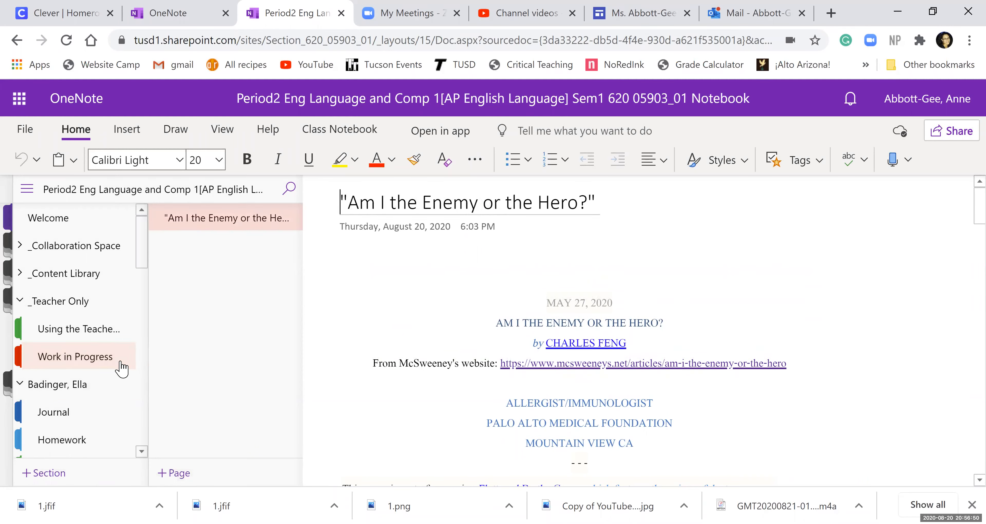
View the pasted Syllabus page in the student's Handouts section and the page list of Class Notes.
{"action": "scroll", "coordinate": [64, 419], "scroll_direction": "down", "scroll_amount": 2}
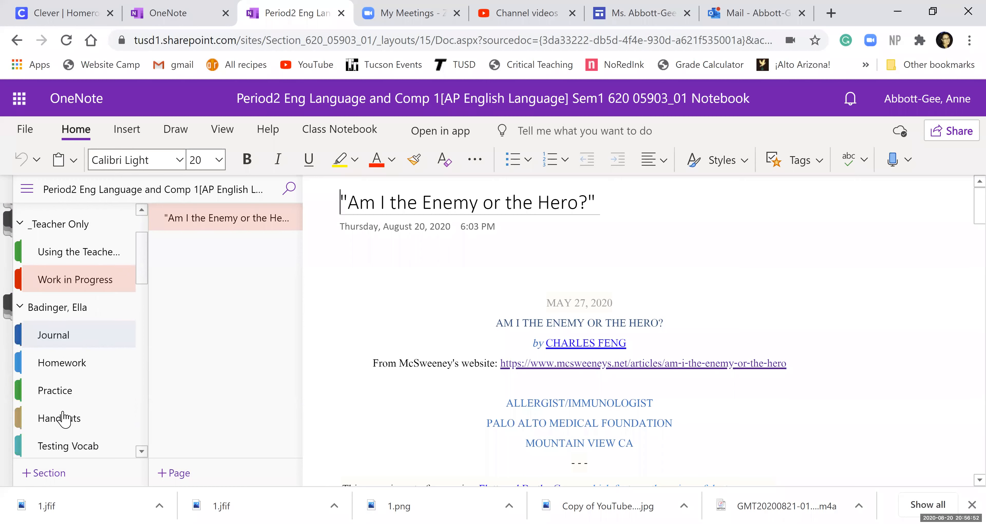
{"action": "scroll", "coordinate": [64, 419], "scroll_direction": "down", "scroll_amount": 2}
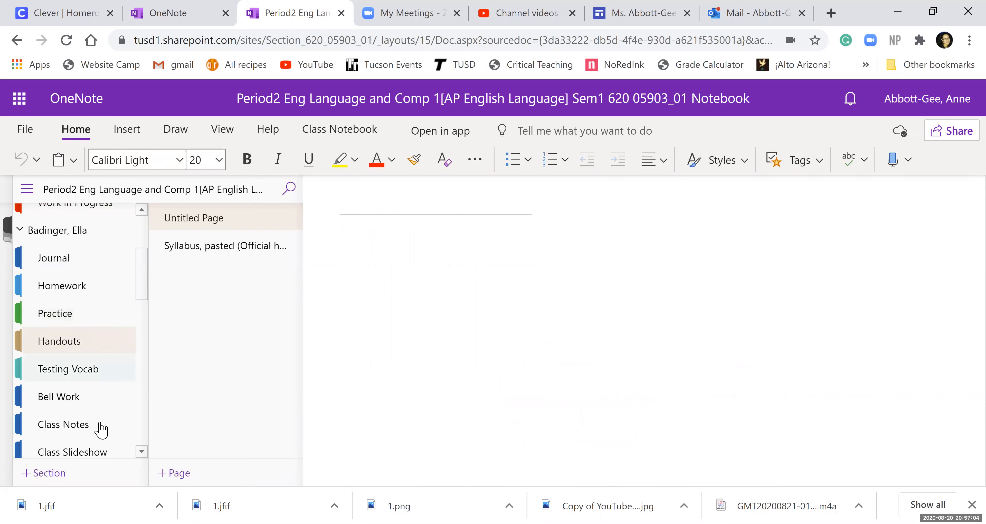
{"action": "left_click", "coordinate": [201, 253]}
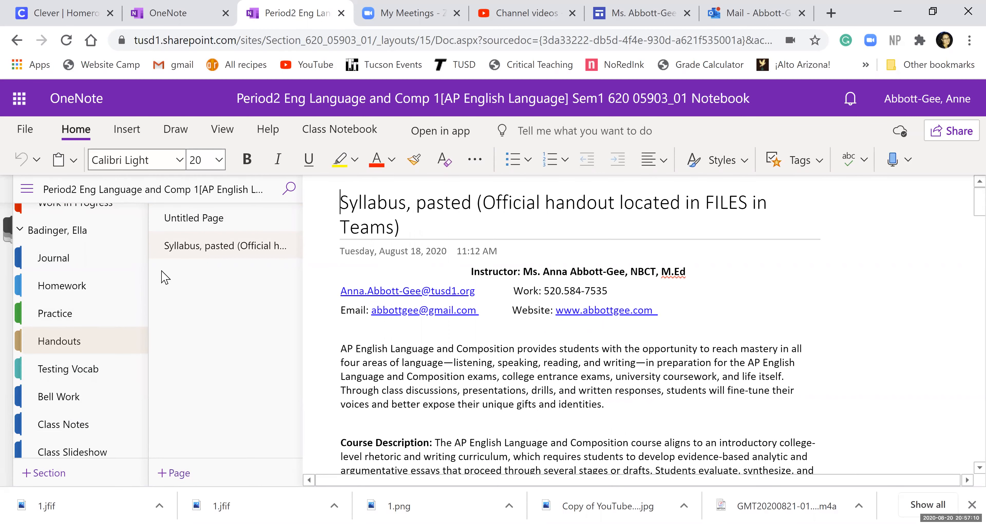
{"action": "left_click", "coordinate": [86, 431]}
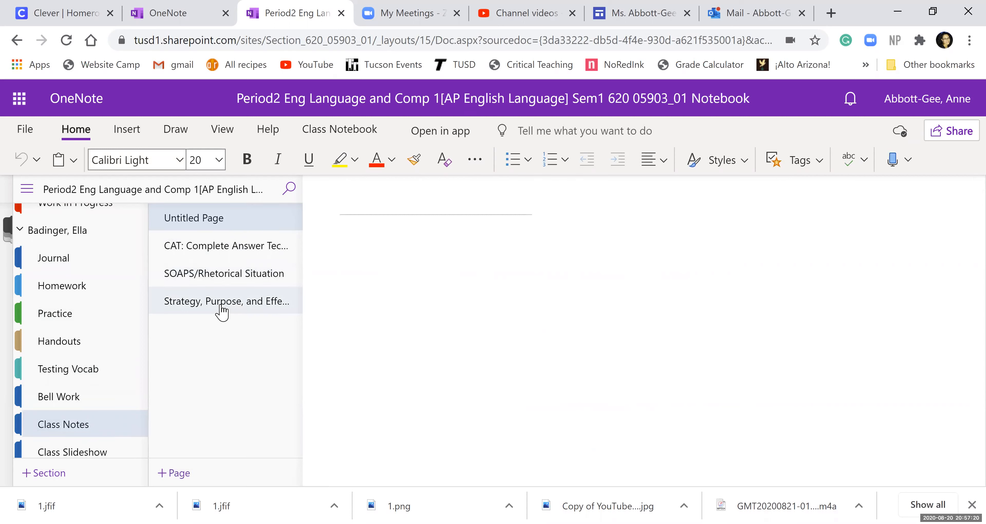
{"action": "left_click", "coordinate": [331, 141]}
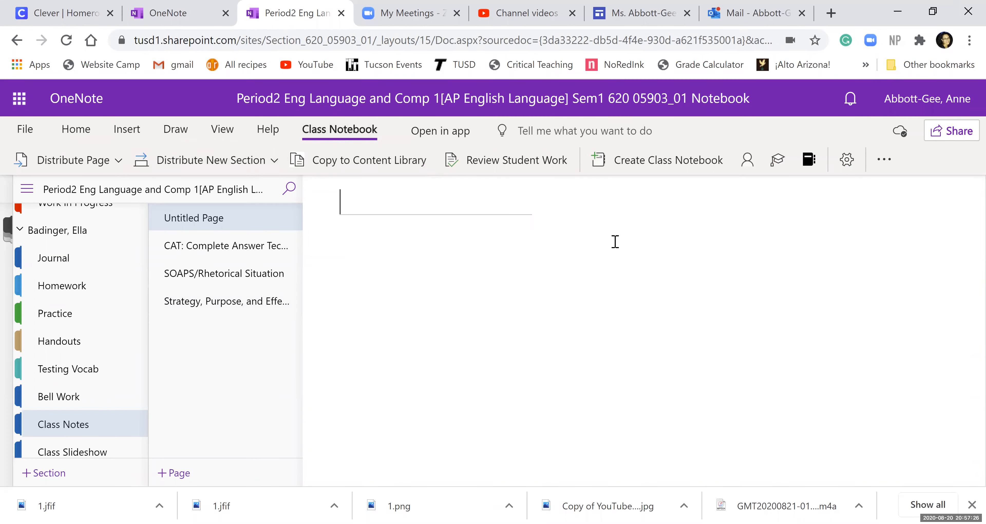
{"action": "left_click", "coordinate": [69, 134]}
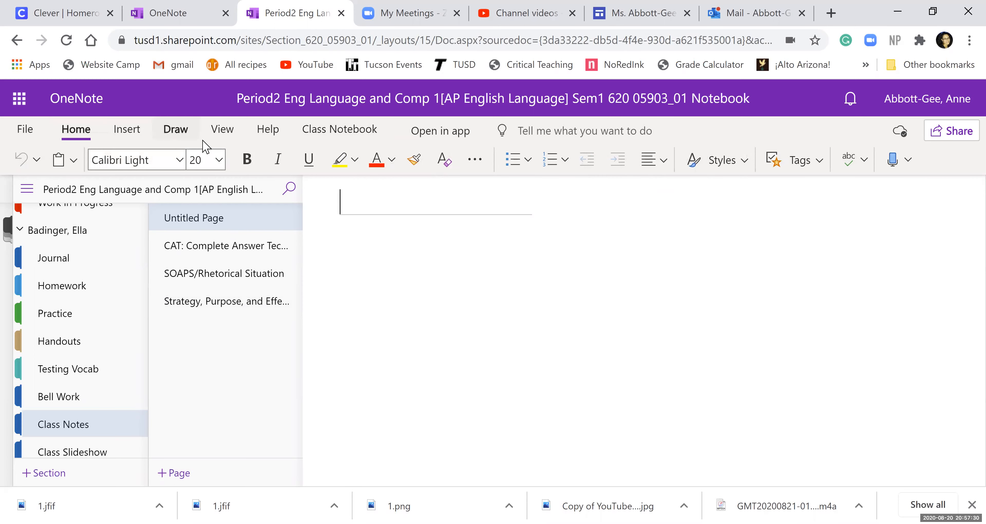